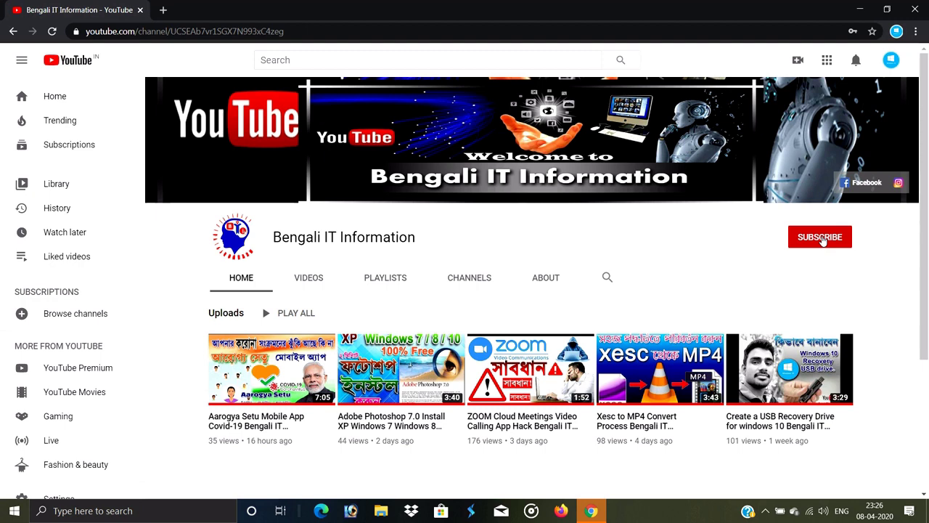
# Subscribe to the Bengali IT Information channel and set its notification preference
pyautogui.click(822, 240)
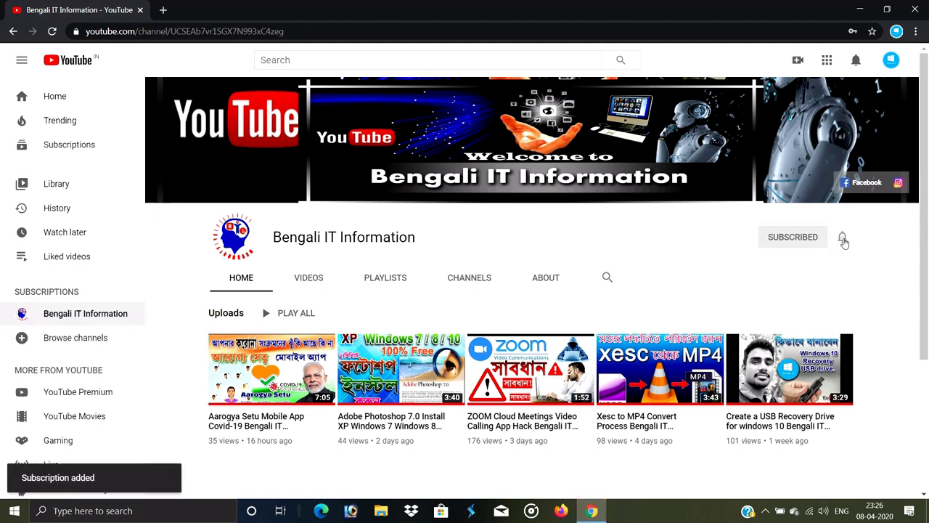
pyautogui.click(844, 240)
pyautogui.click(817, 265)
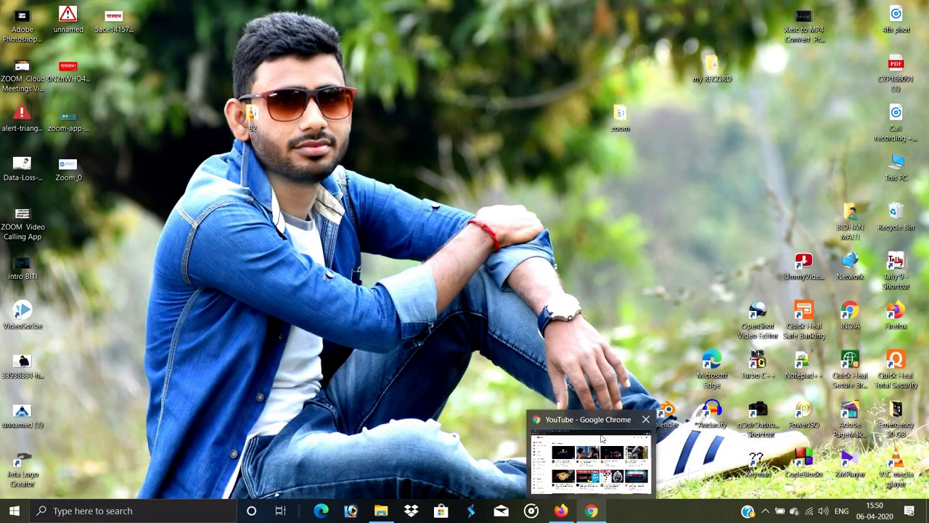
# Bring up the YouTube window in Chrome and open the signed-in account's own channel page
pyautogui.click(597, 432)
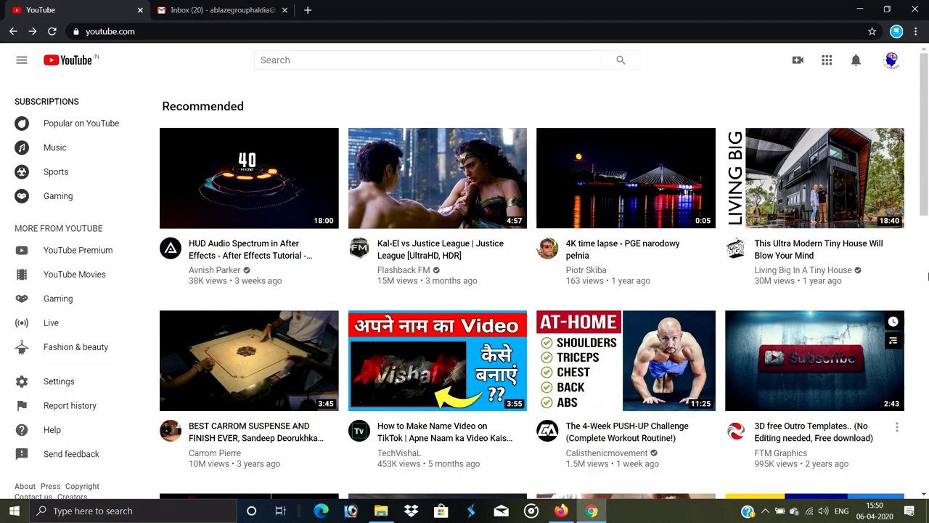
pyautogui.click(894, 61)
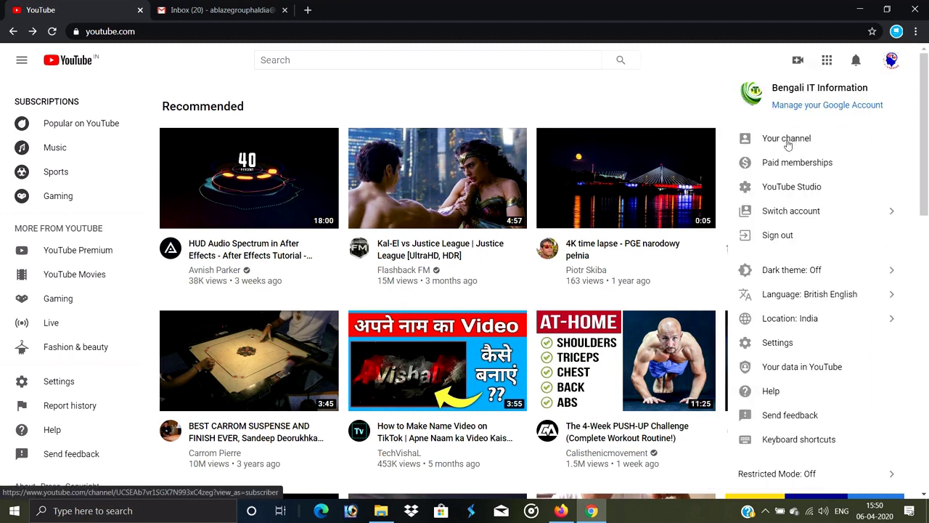
pyautogui.click(788, 145)
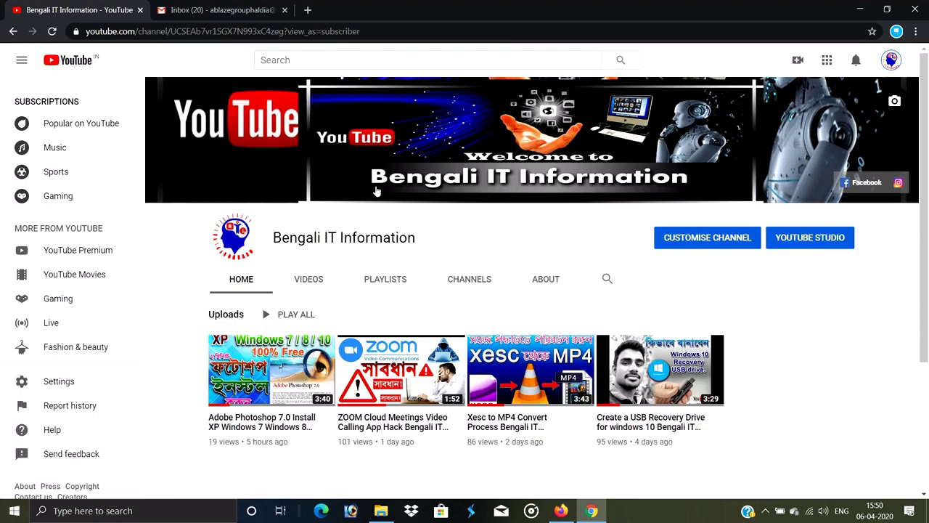
# Open the YouTube account settings and go to adding or removing channel managers
pyautogui.click(58, 383)
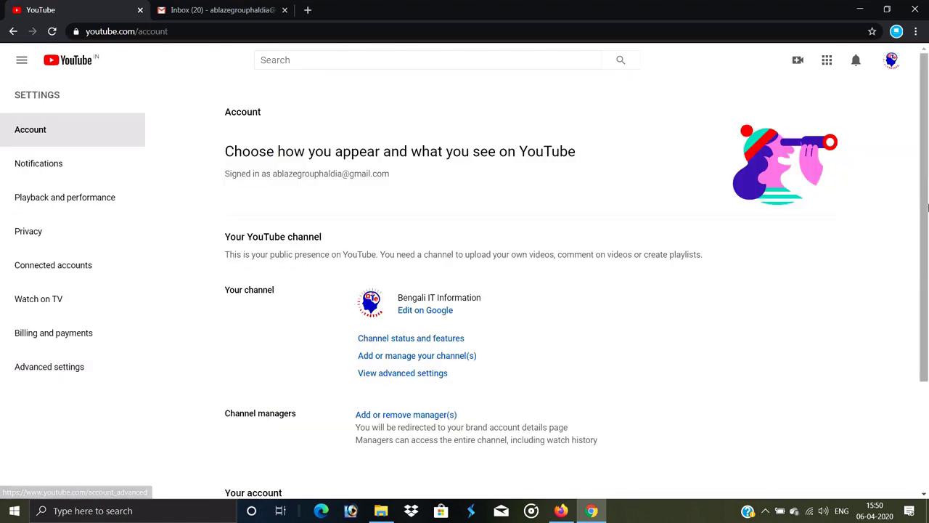
pyautogui.moveTo(926, 194); pyautogui.dragTo(927, 210)
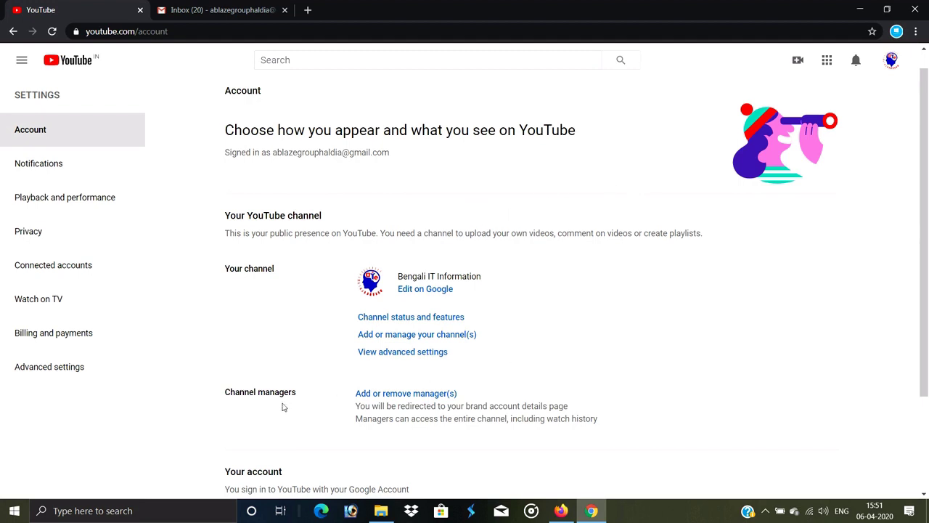
pyautogui.click(415, 396)
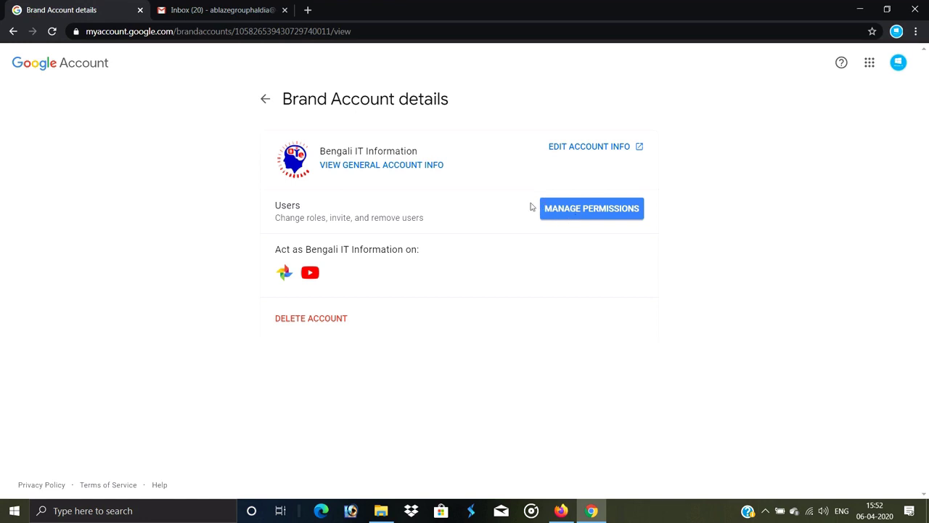
# Open the brand account's user permissions, entering the account password to verify identity
pyautogui.click(588, 210)
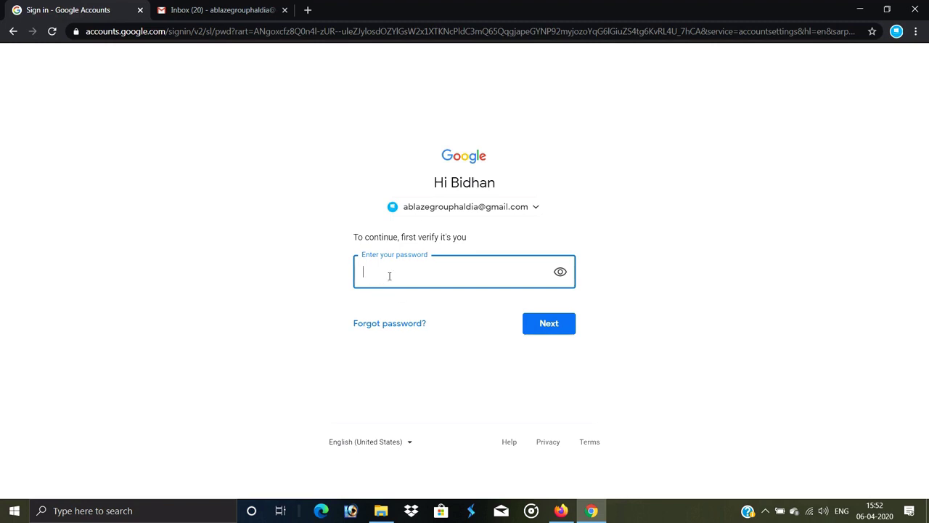
pyautogui.write('•••••••')
pyautogui.click(554, 323)
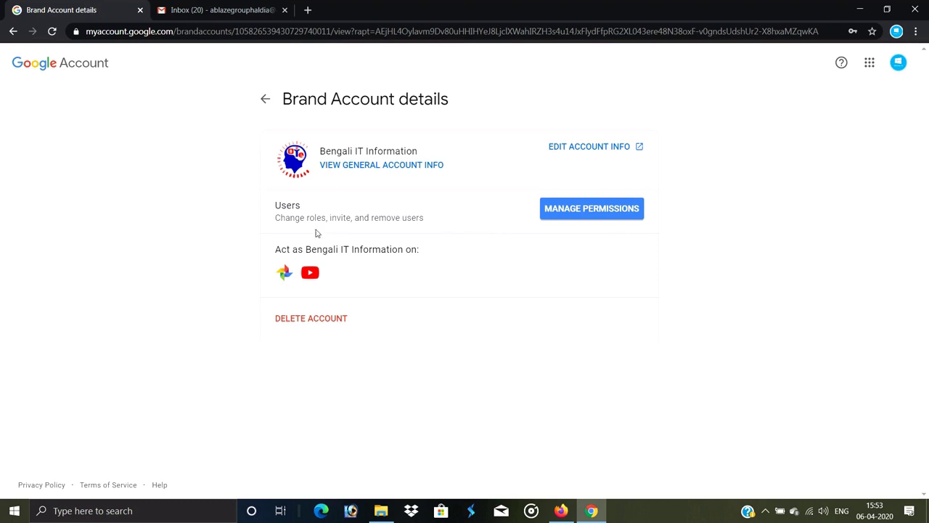
pyautogui.click(597, 211)
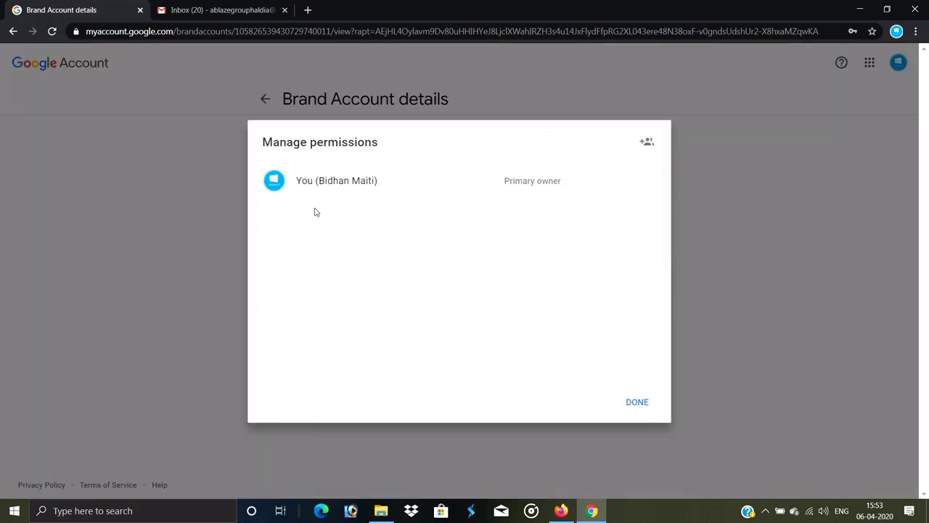
# Invite the new Gmail account to the brand account with the Owner role
pyautogui.click(647, 142)
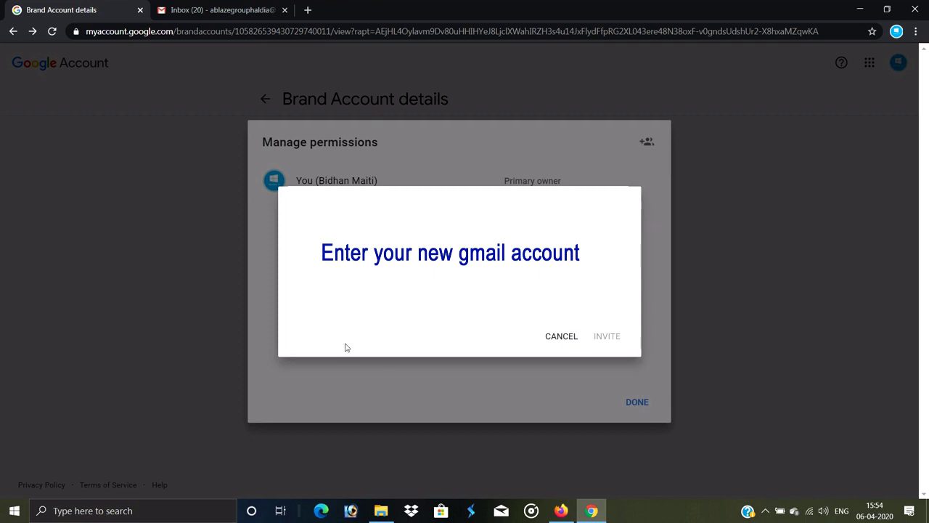
pyautogui.click(320, 338)
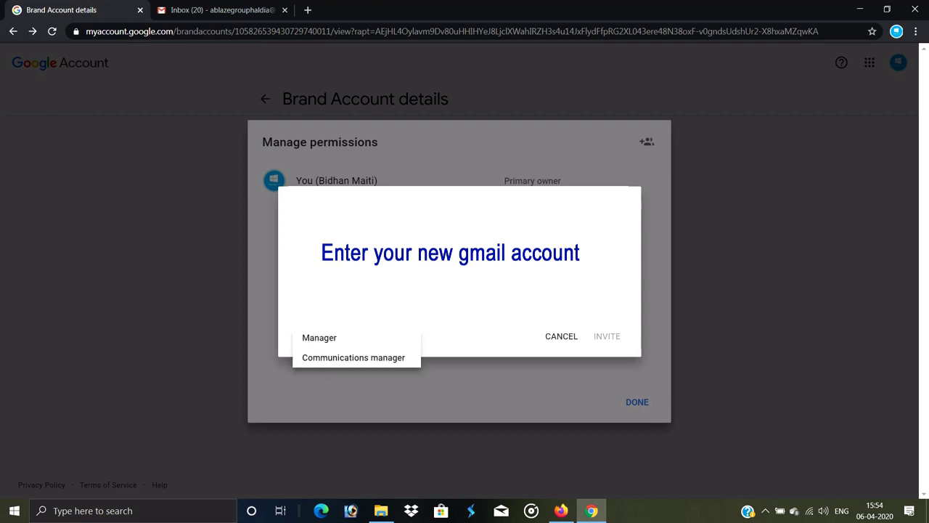
pyautogui.press('Return')
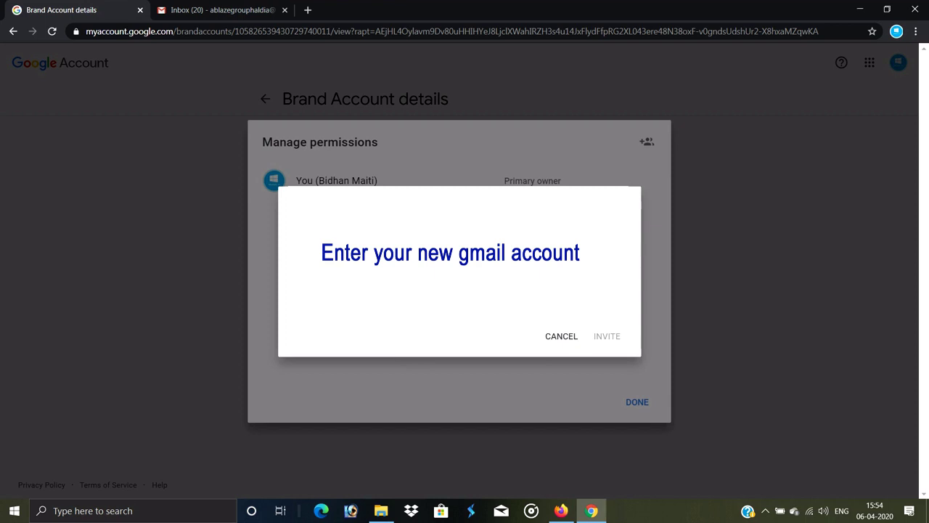
pyautogui.press('Return')
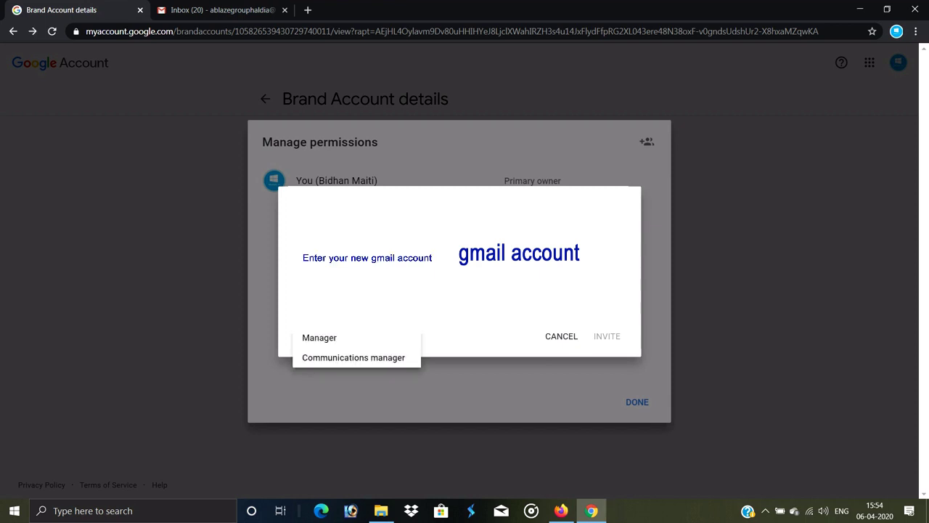
pyautogui.click(332, 318)
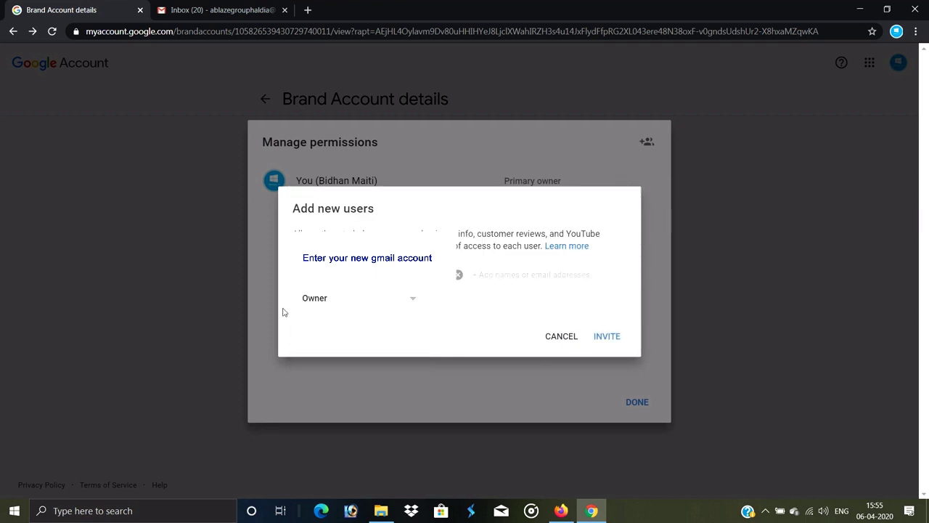
pyautogui.click(607, 336)
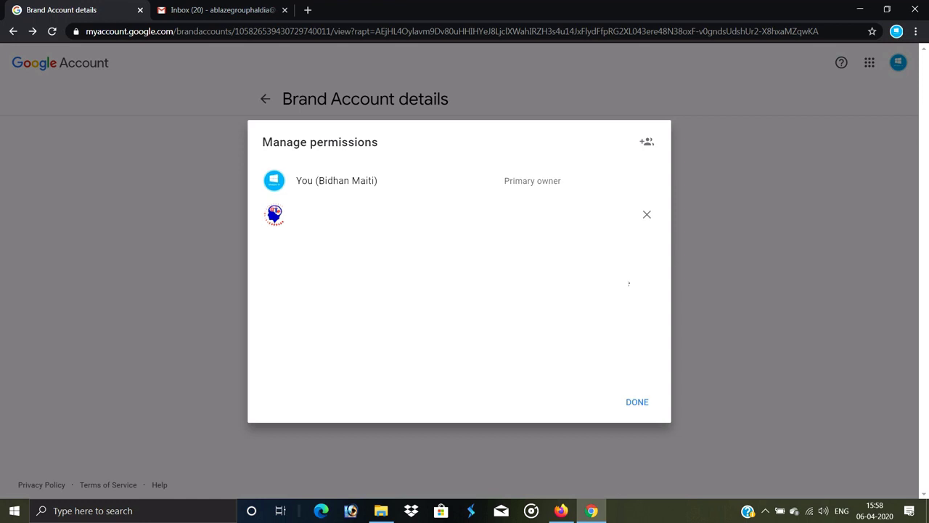
# Switch to the invited account's Gmail in Firefox and accept the invitation to share ownership of Bengali IT Information
pyautogui.hotkey('alt', 'Tab')
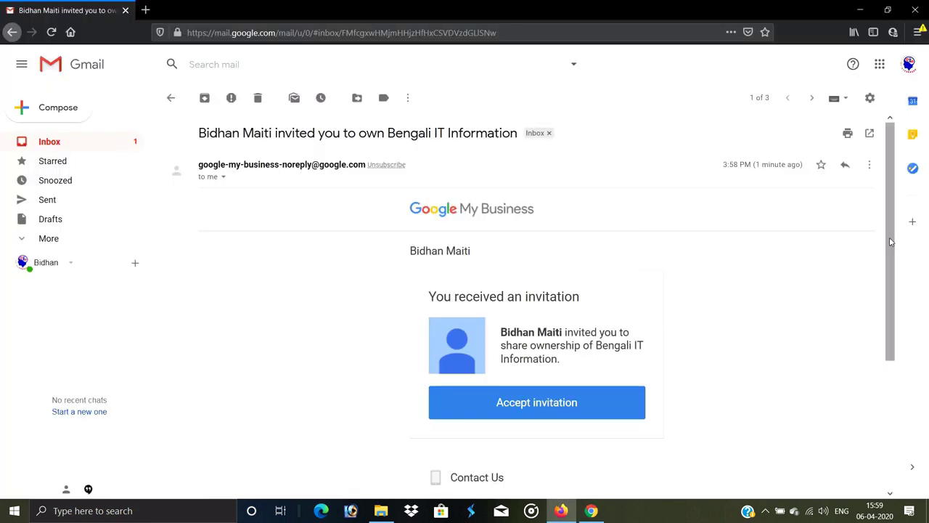
pyautogui.scroll(-2, 892, 309)
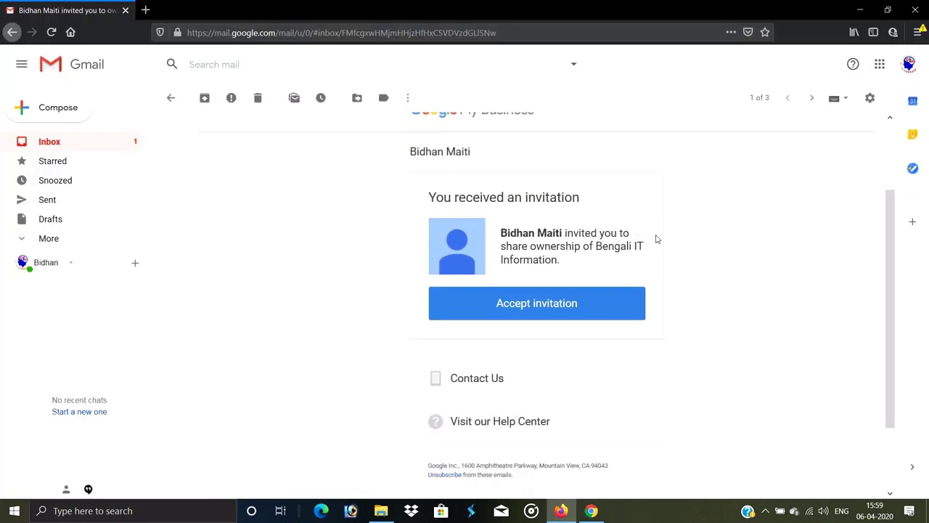
pyautogui.click(560, 312)
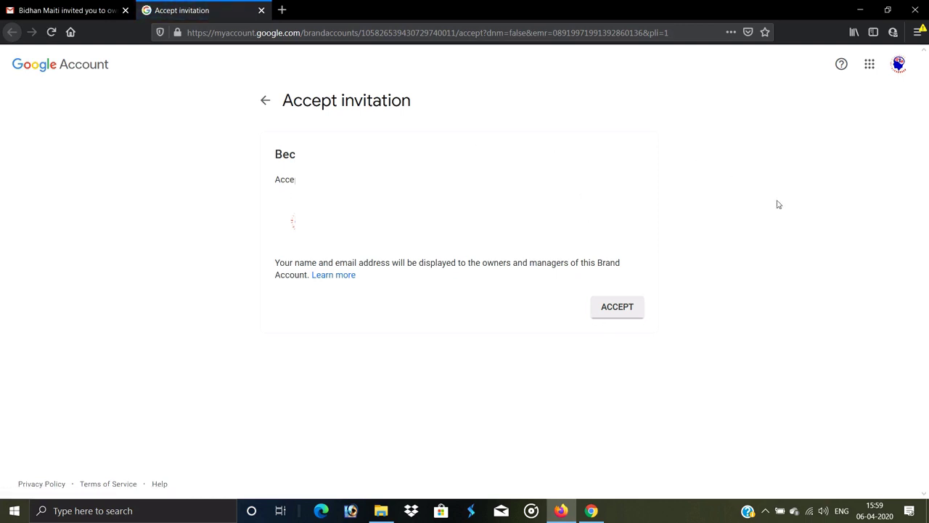
pyautogui.click(621, 308)
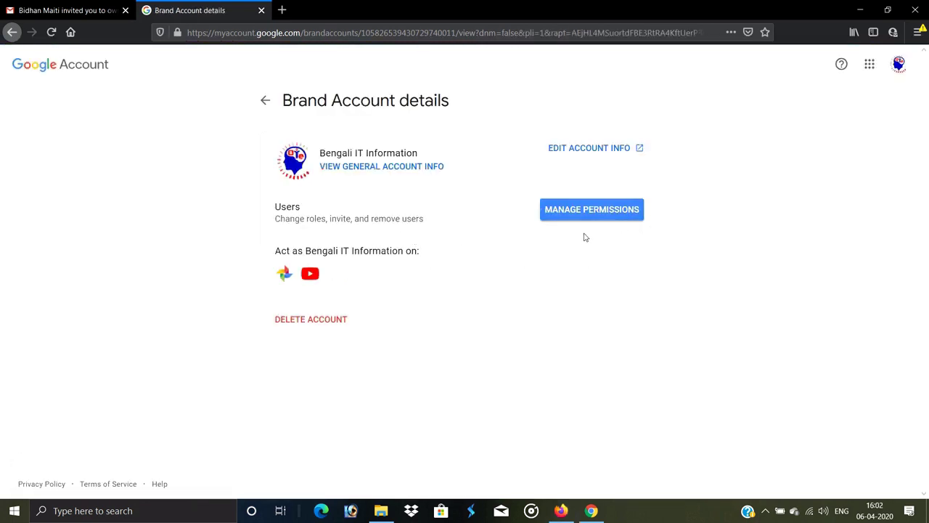
# In the brand account's permissions, change the invited account's role to Primary owner and transfer the ownership
pyautogui.click(601, 216)
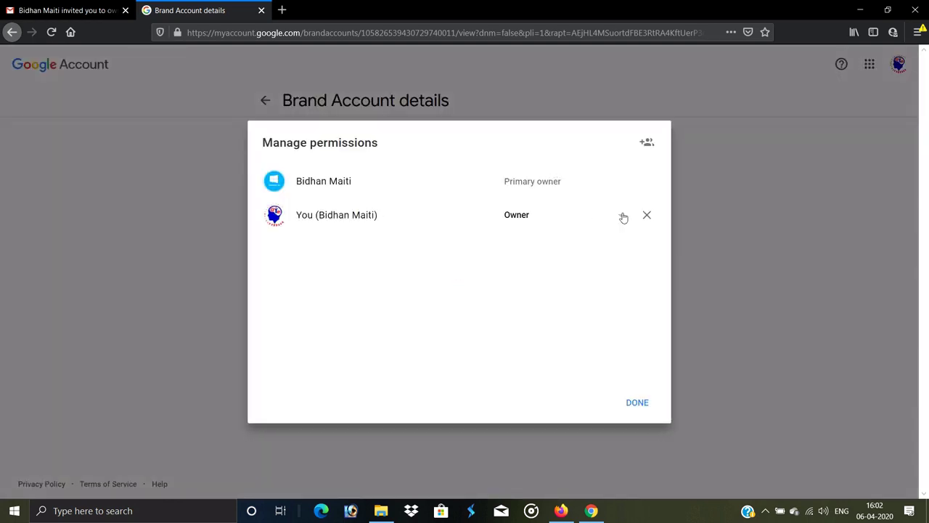
pyautogui.click(621, 218)
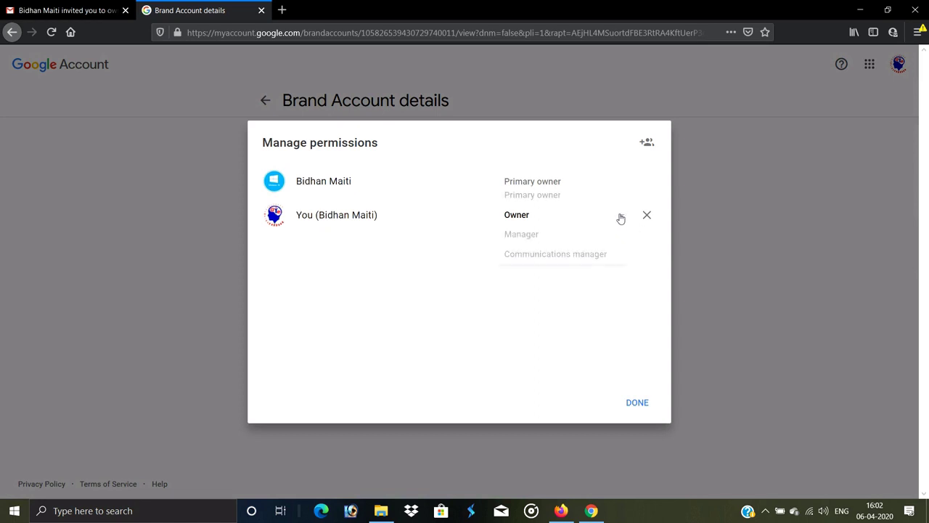
pyautogui.click(539, 220)
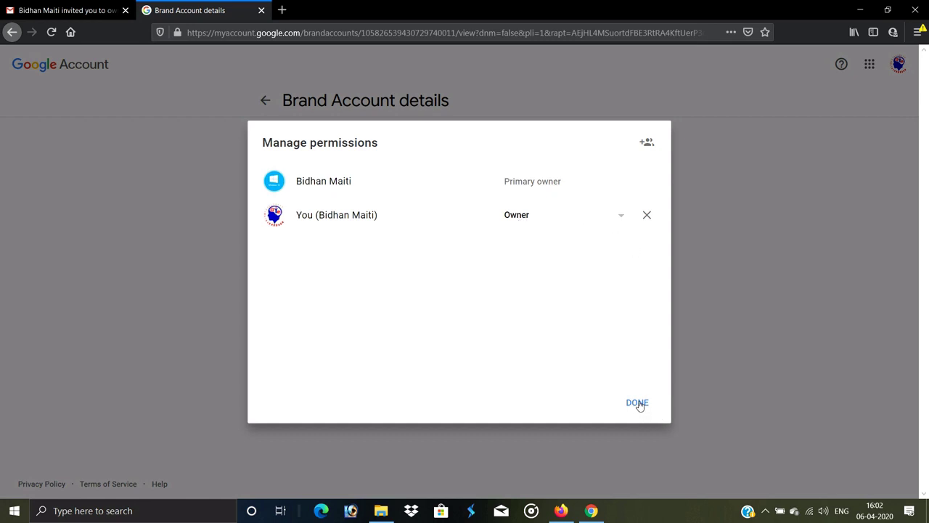
pyautogui.click(621, 219)
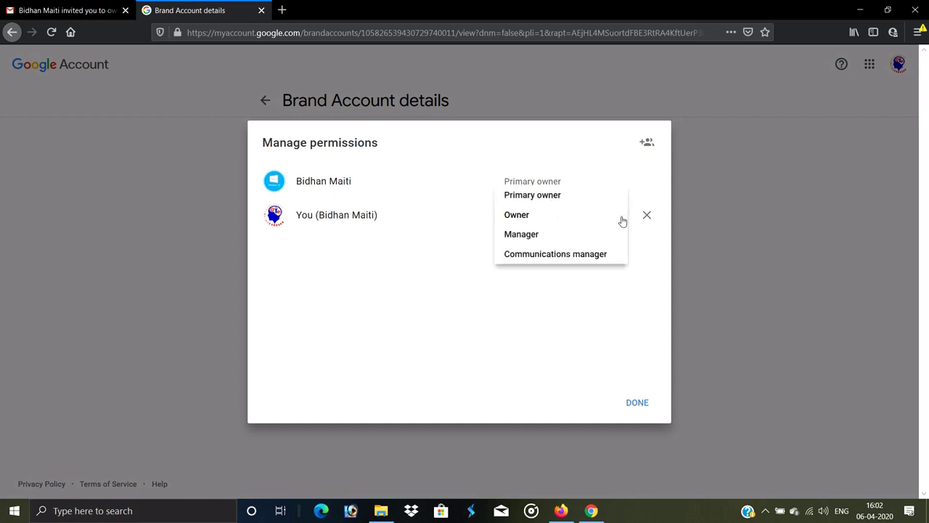
pyautogui.click(552, 196)
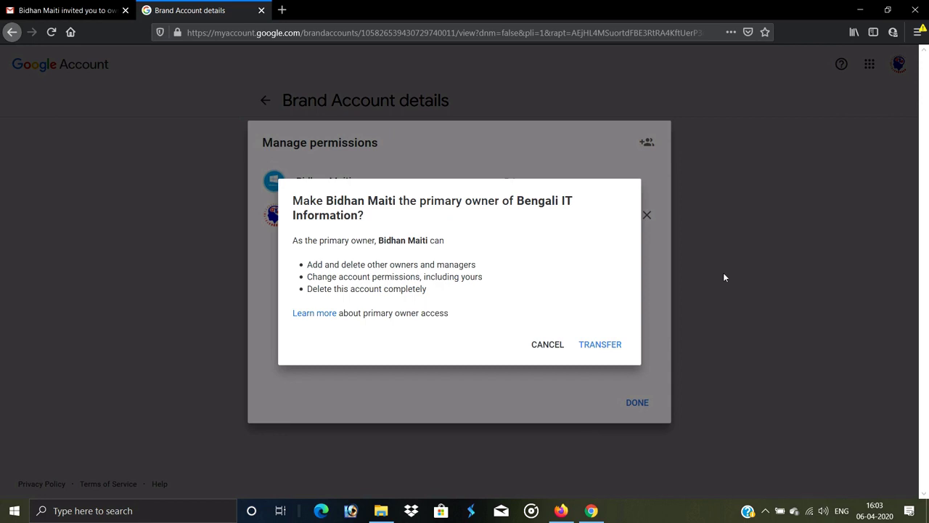
pyautogui.click(592, 345)
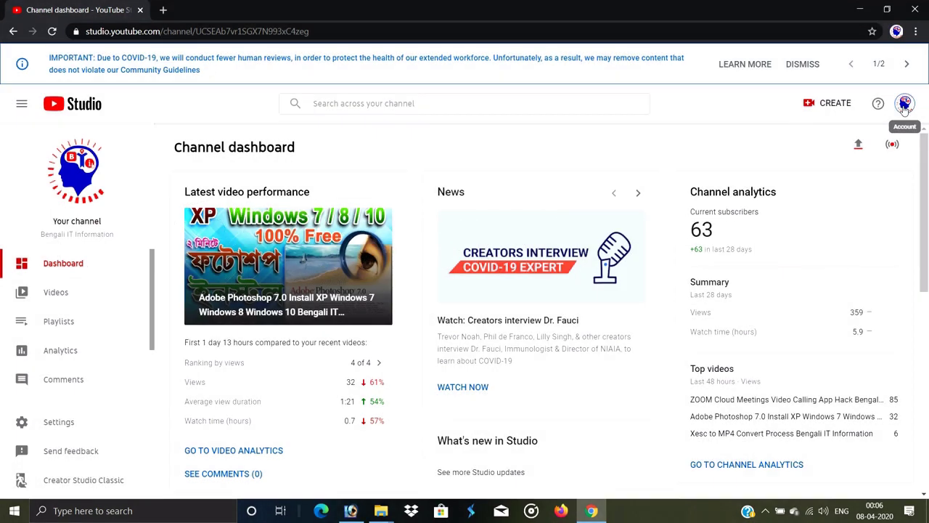
# Switch to YouTube Studio in Chrome, open the Bengali IT Information channel page, and go to its account settings
pyautogui.click(904, 103)
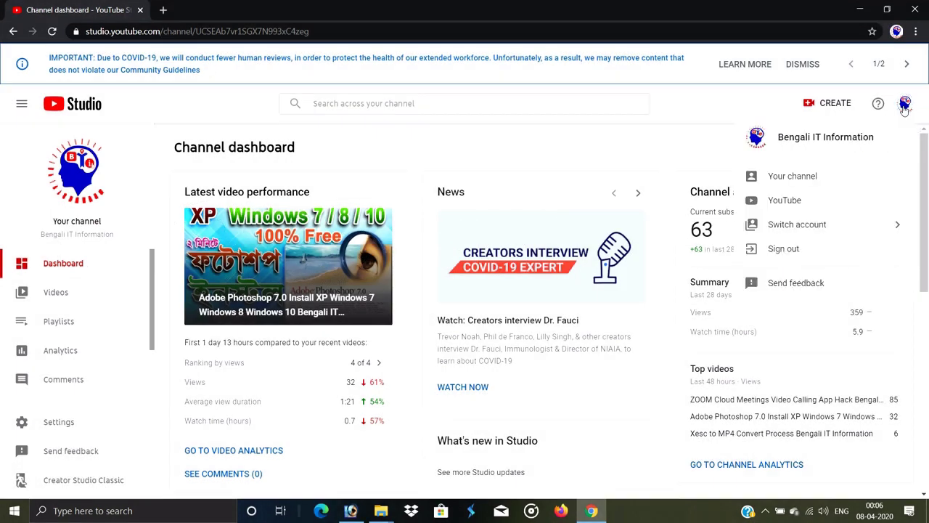
pyautogui.click(786, 178)
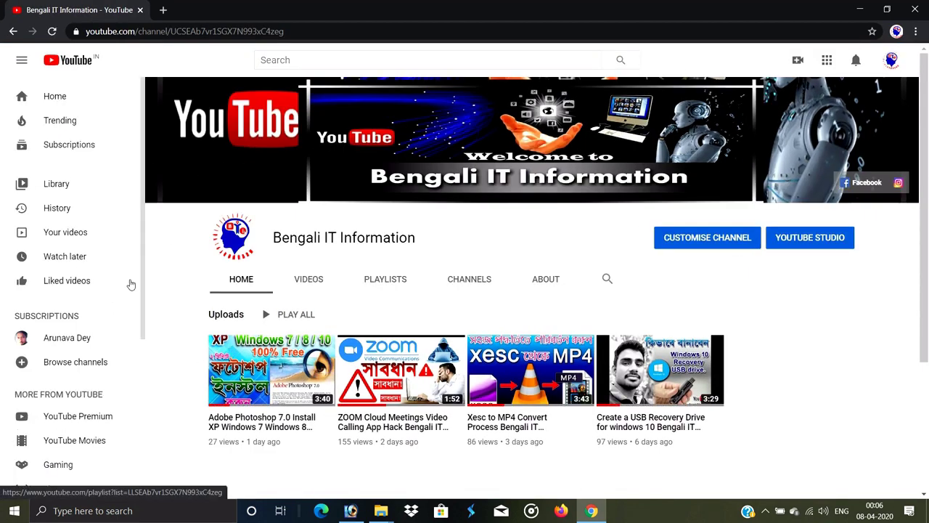
pyautogui.moveTo(141, 276); pyautogui.dragTo(133, 377)
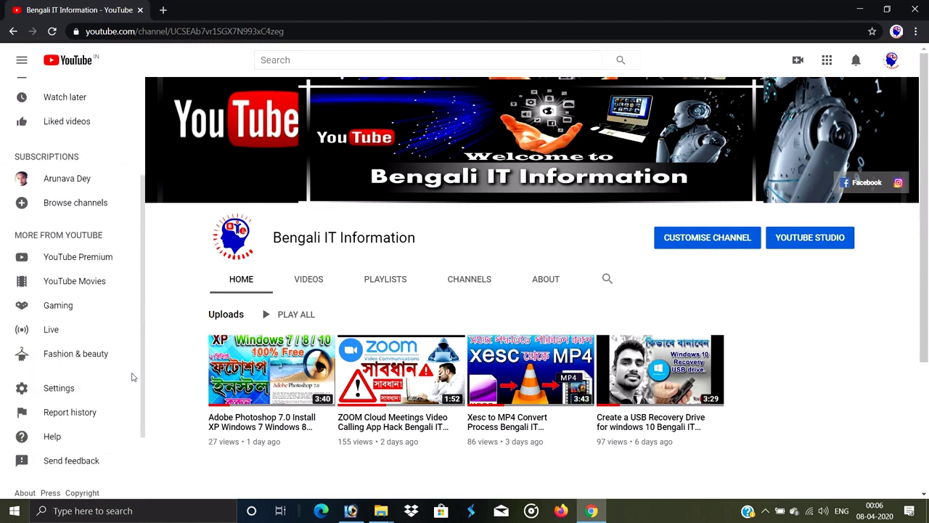
pyautogui.click(58, 390)
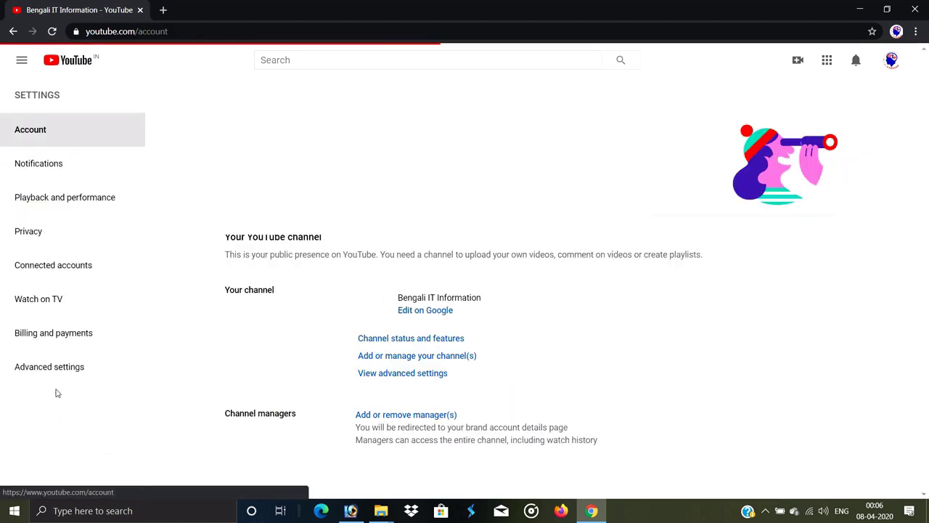
# Go to the Bengali IT Information brand account details through its channel manager settings and open the user permissions
pyautogui.moveTo(928, 291); pyautogui.dragTo(928, 327)
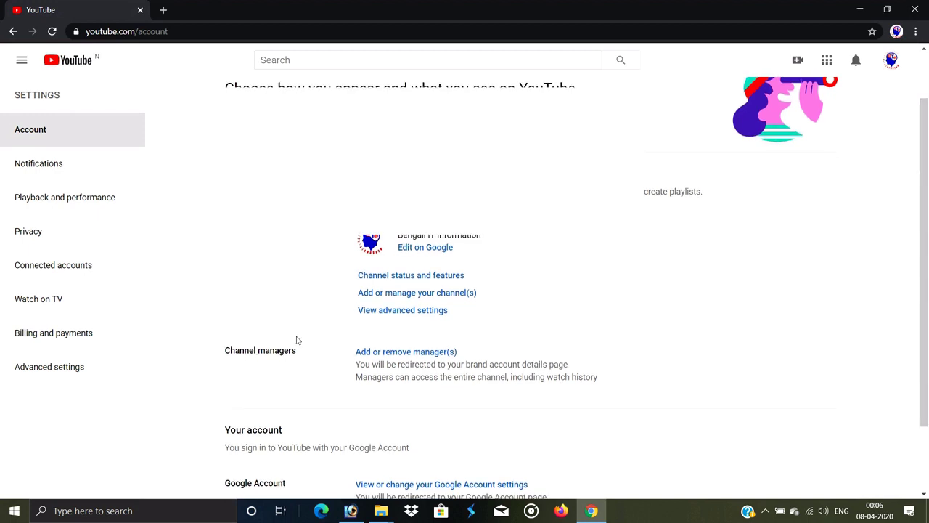
pyautogui.click(417, 353)
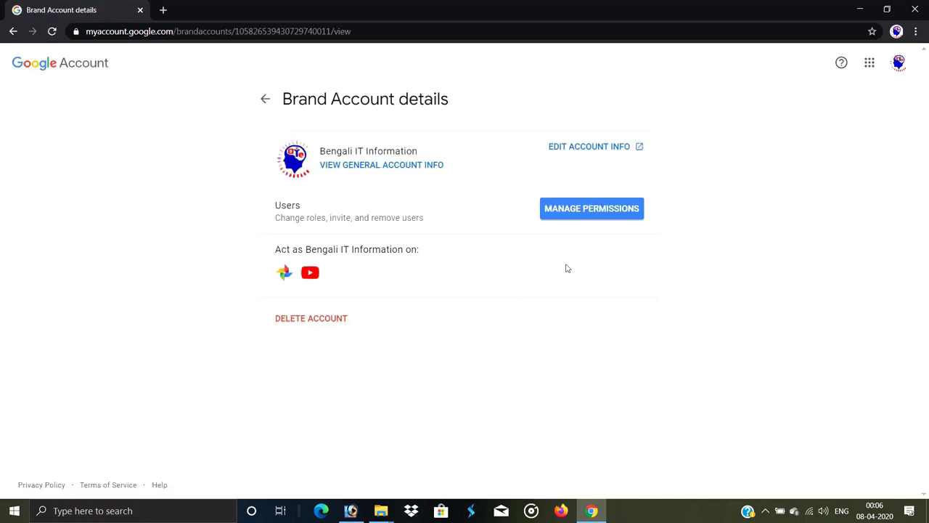
pyautogui.click(581, 210)
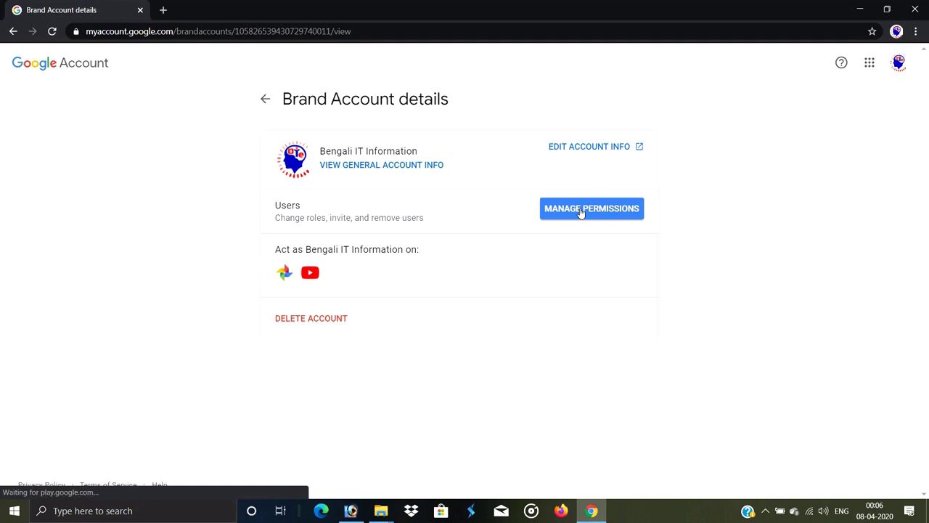
pyautogui.click(581, 211)
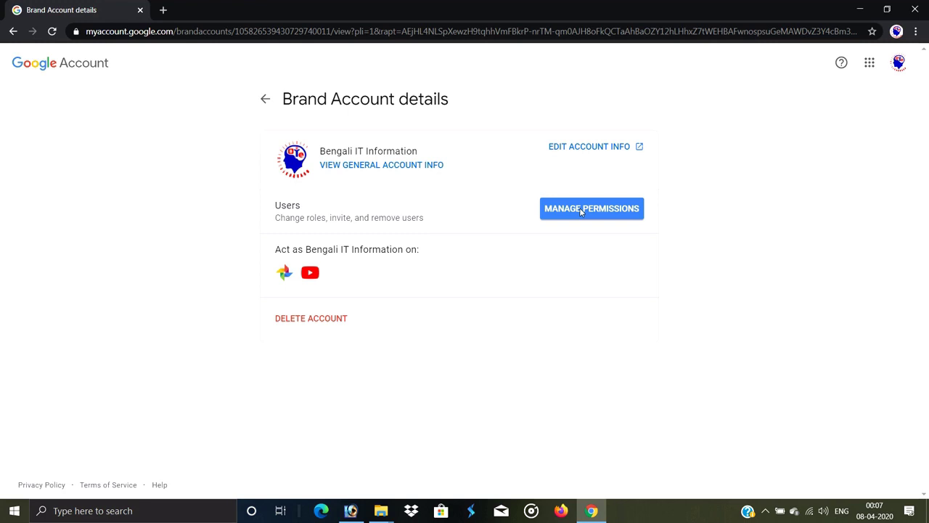
pyautogui.click(581, 210)
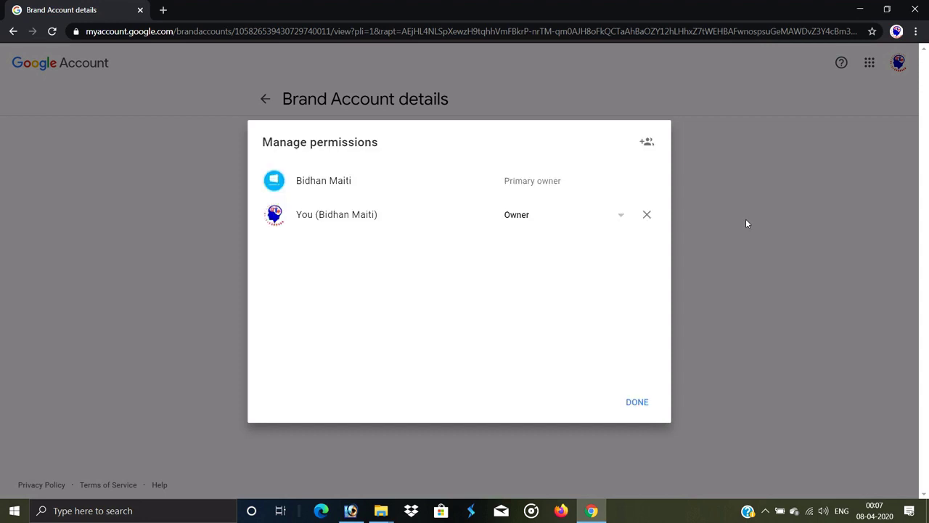
# Change the role of your own account to Primary owner and confirm the transfer of Bengali IT Information
pyautogui.click(619, 217)
pyautogui.click(555, 196)
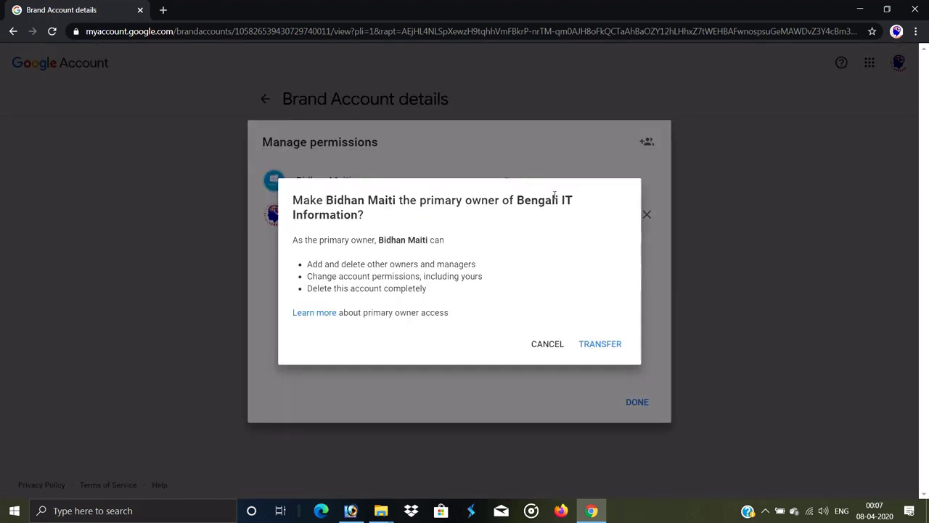
pyautogui.click(601, 345)
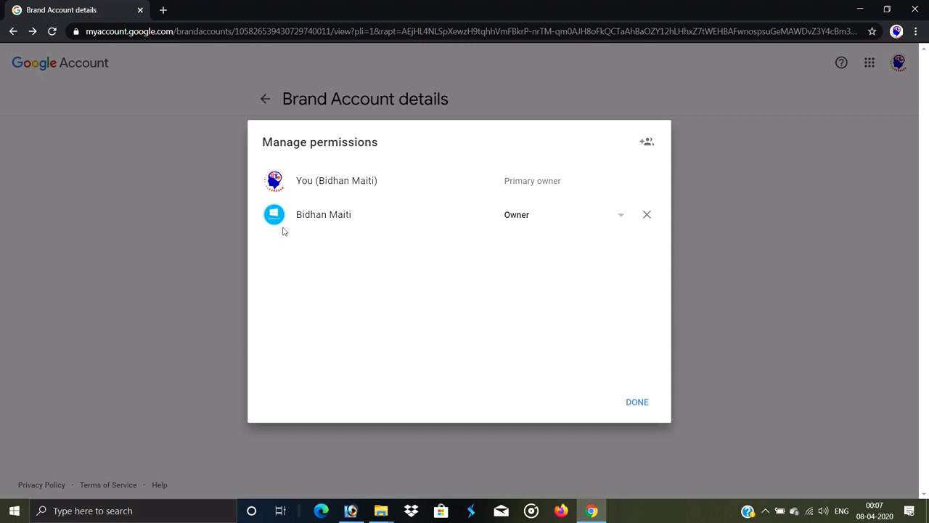
# Remove the other account with the Owner role from Bengali IT Information and finish managing permissions
pyautogui.click(621, 216)
pyautogui.click(619, 215)
pyautogui.click(621, 216)
pyautogui.click(621, 215)
pyautogui.click(647, 214)
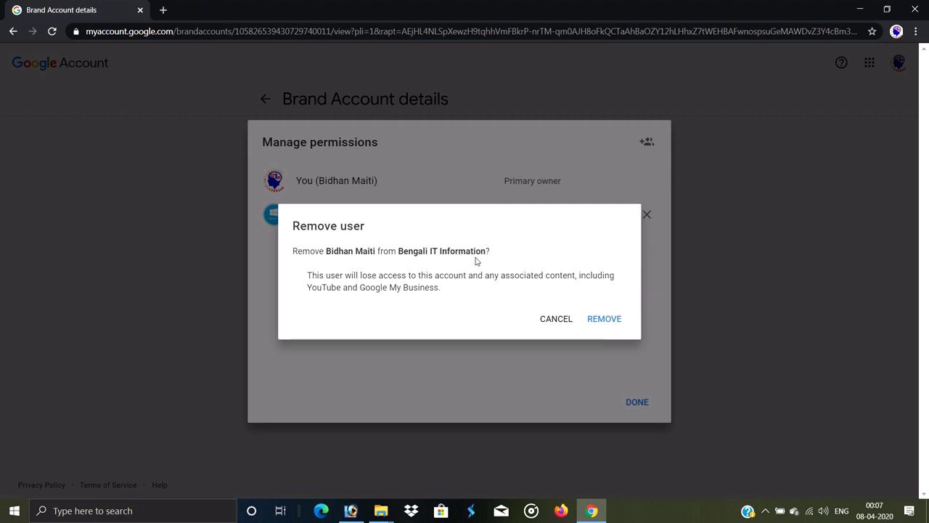
pyautogui.click(608, 320)
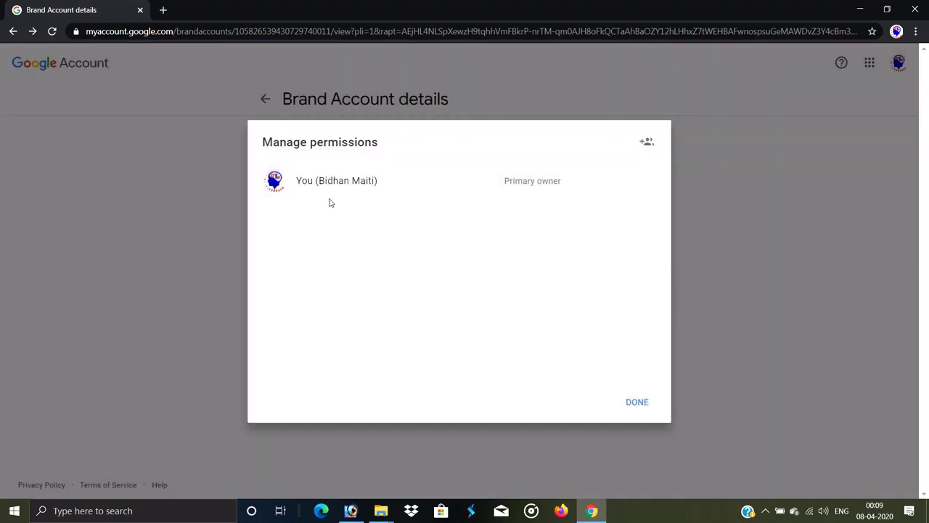
pyautogui.click(637, 402)
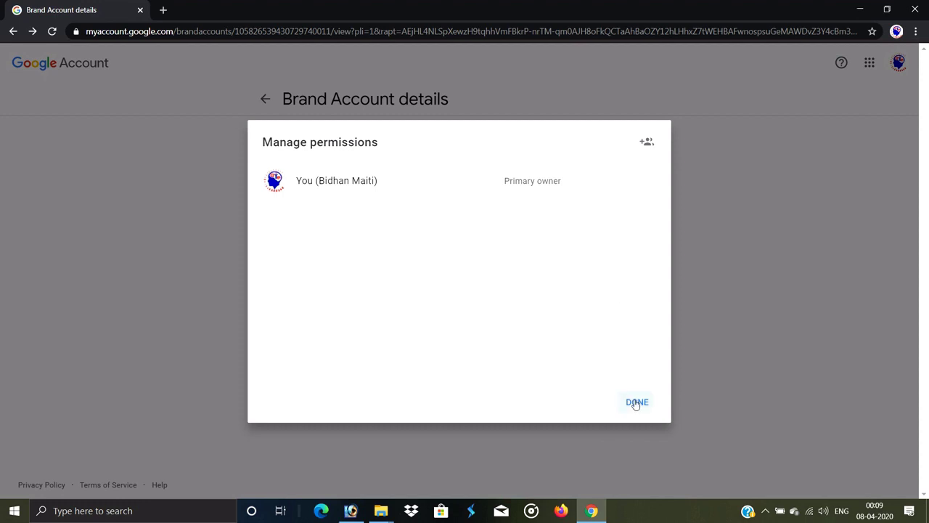